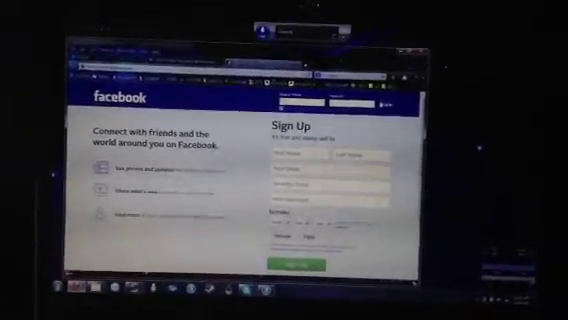
Hide the Facebook sign-up window with Windows+D to reveal the Jarvis desktop
key("super+d")
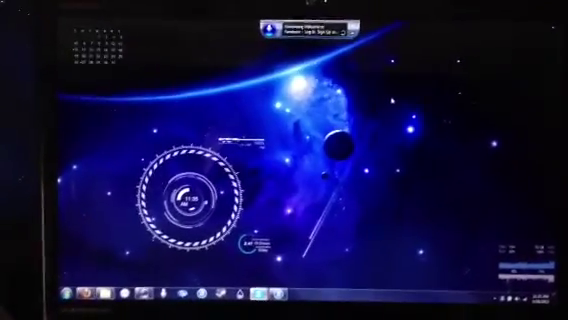